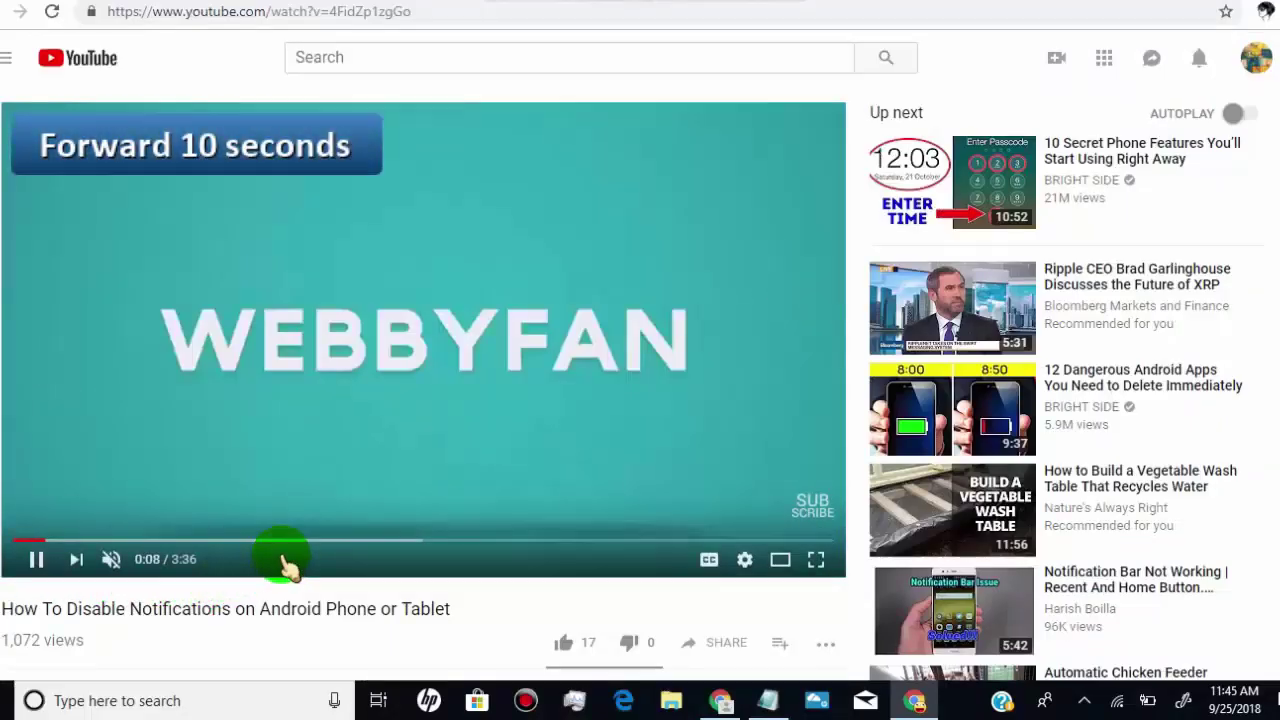
Skip the video forward 30 seconds in three 10-second jumps with L.
key(l)
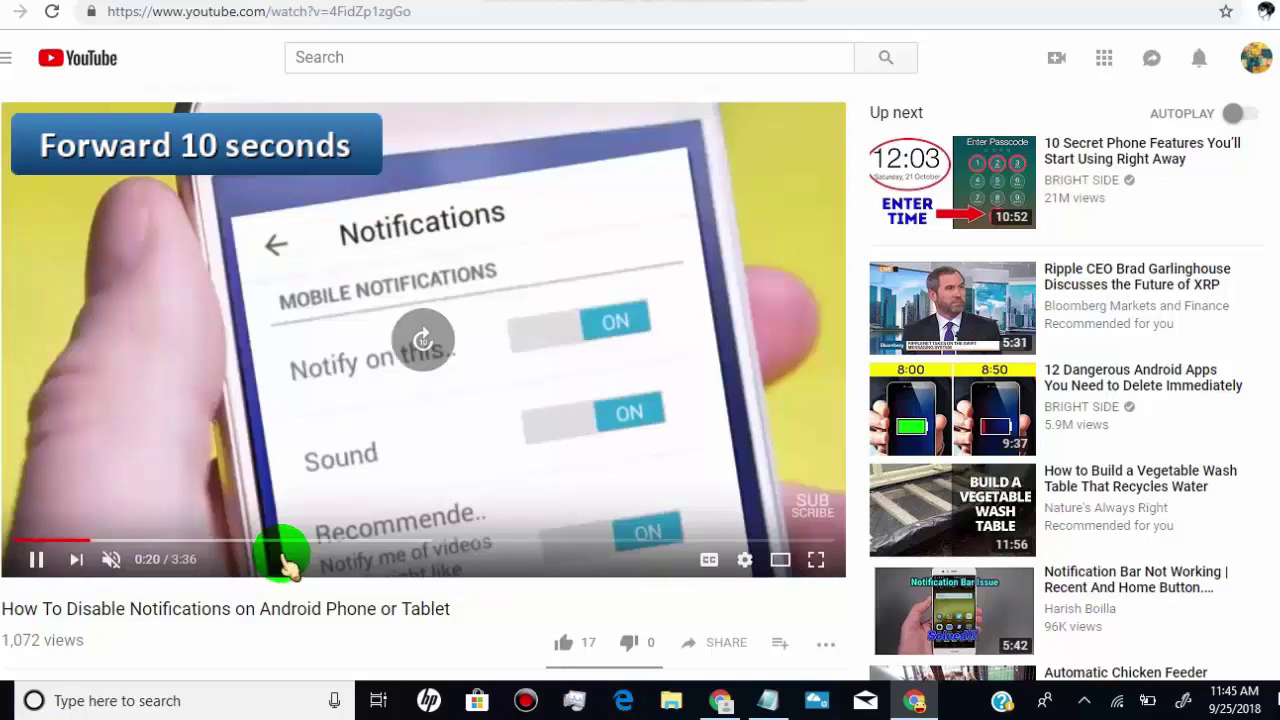
key(l)
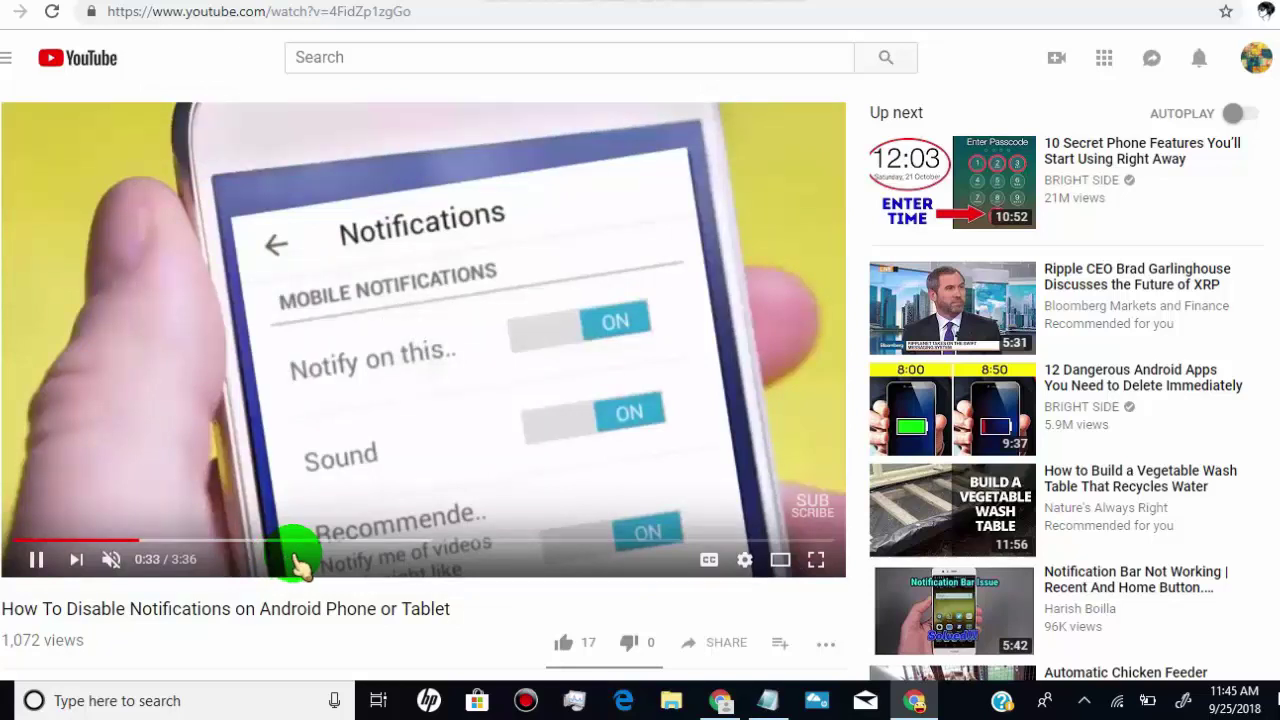
key(l)
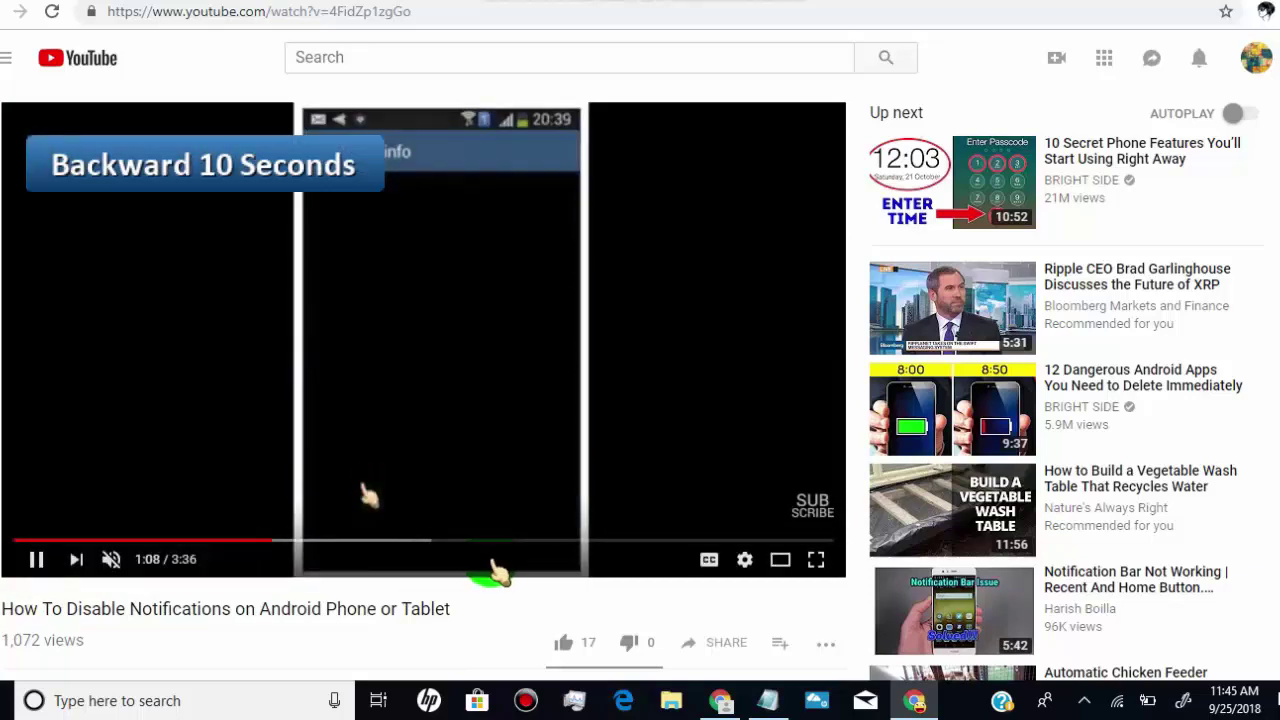
Rewind the video in five 10-second jumps with J, ending near 0:09.
key(j)
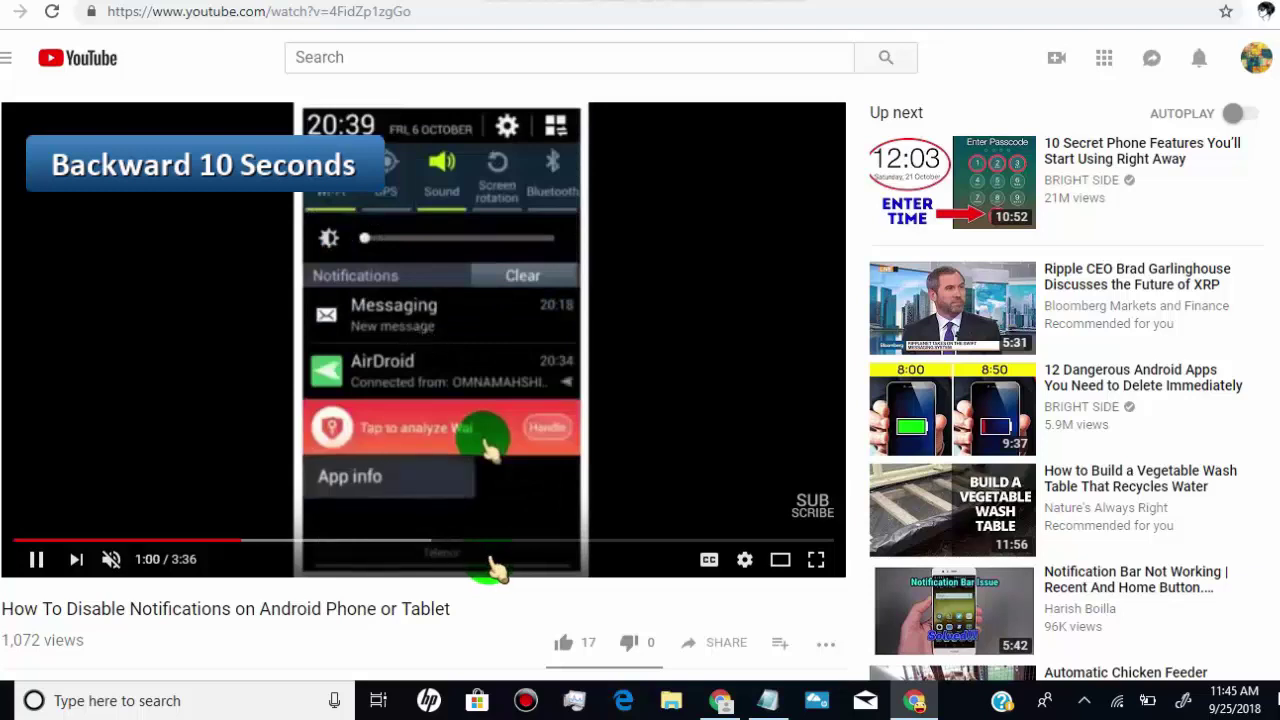
key(j)
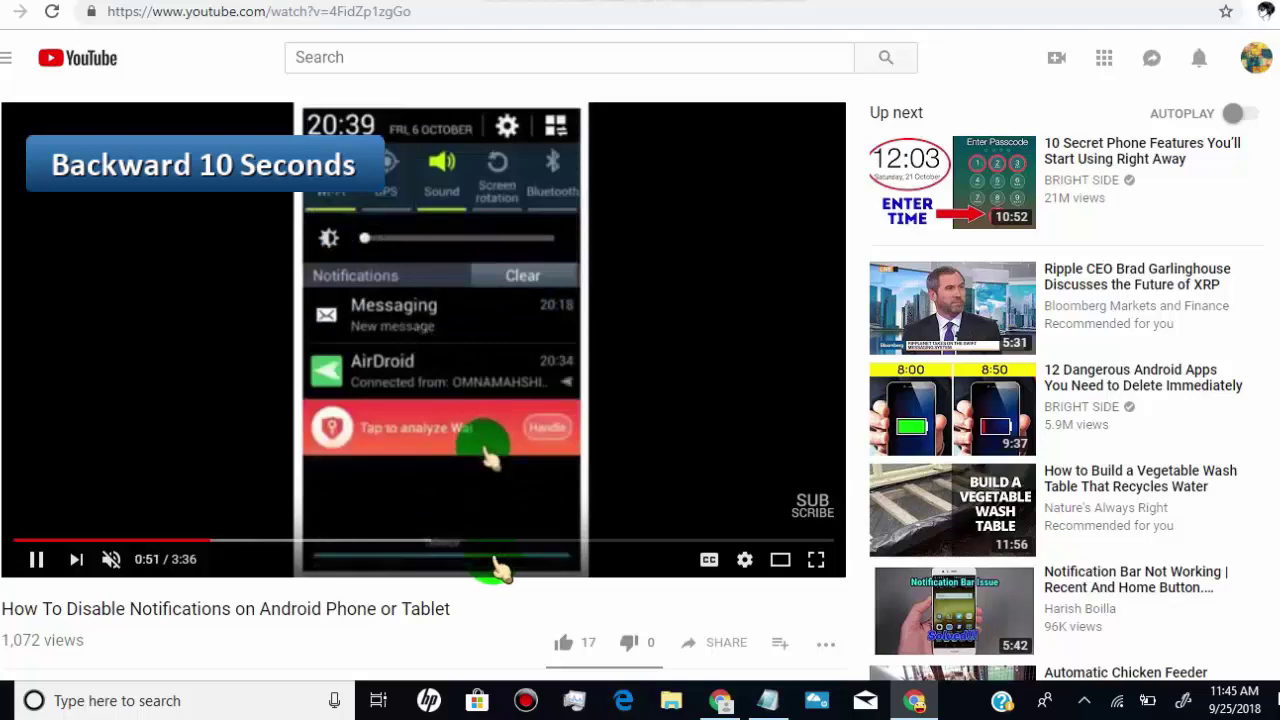
key(j)
key(j)
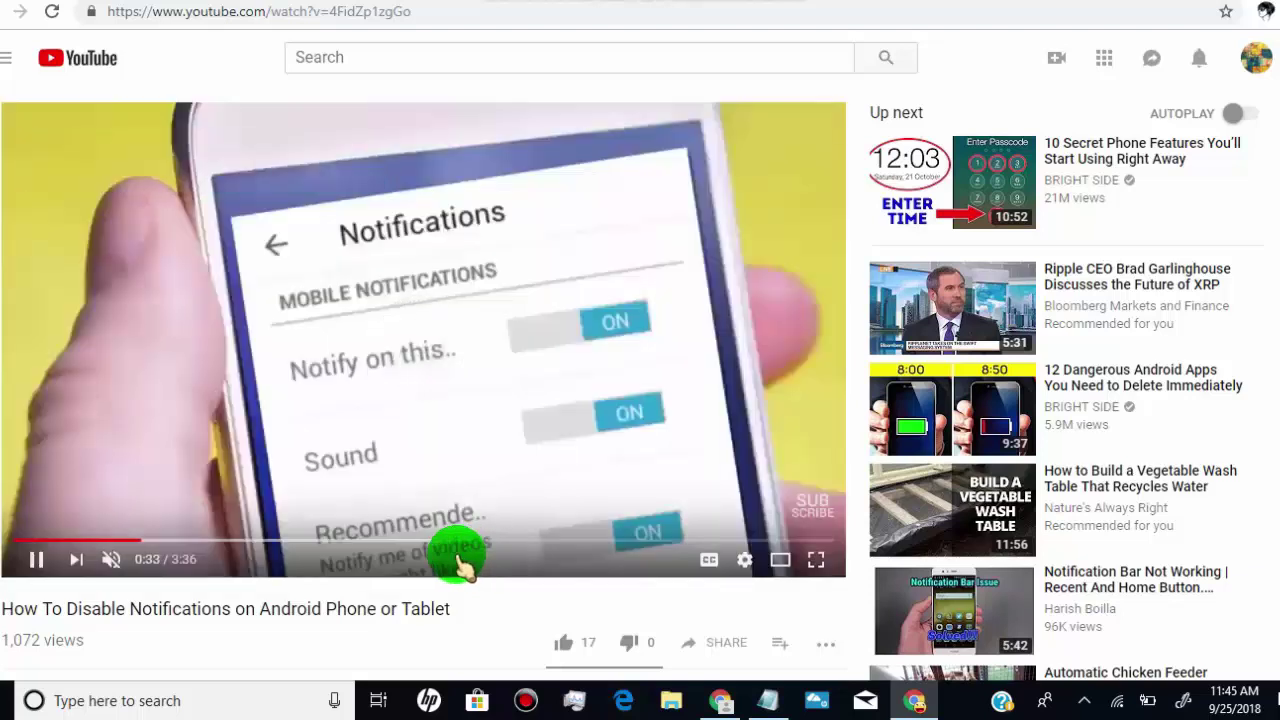
key(j)
key(j)
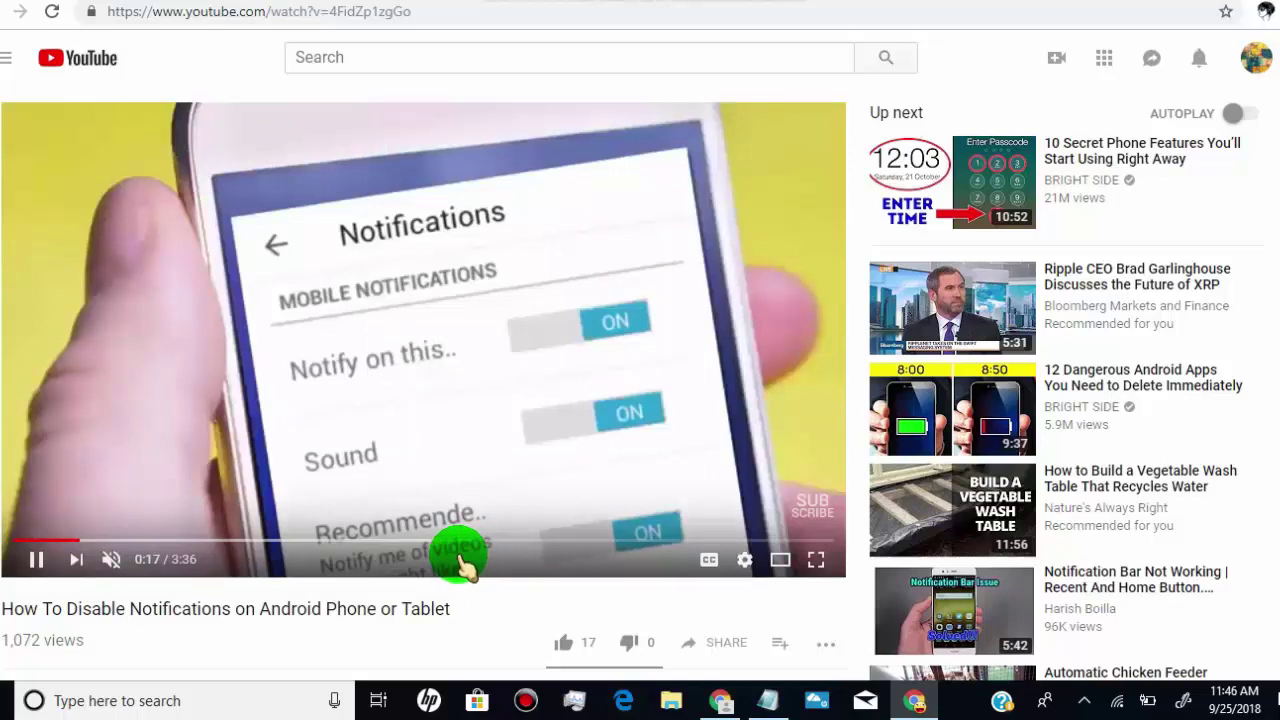
key(j)
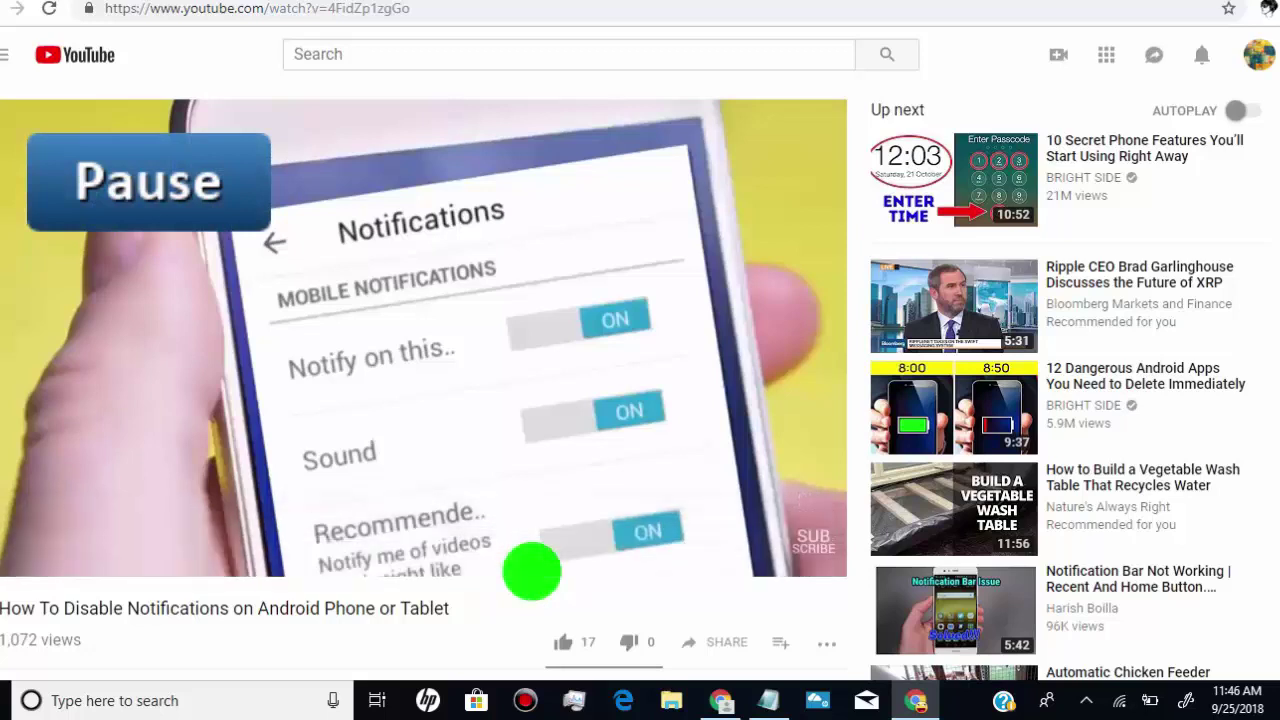
Pause the video at 0:15 with K, then resume playback.
key(k)
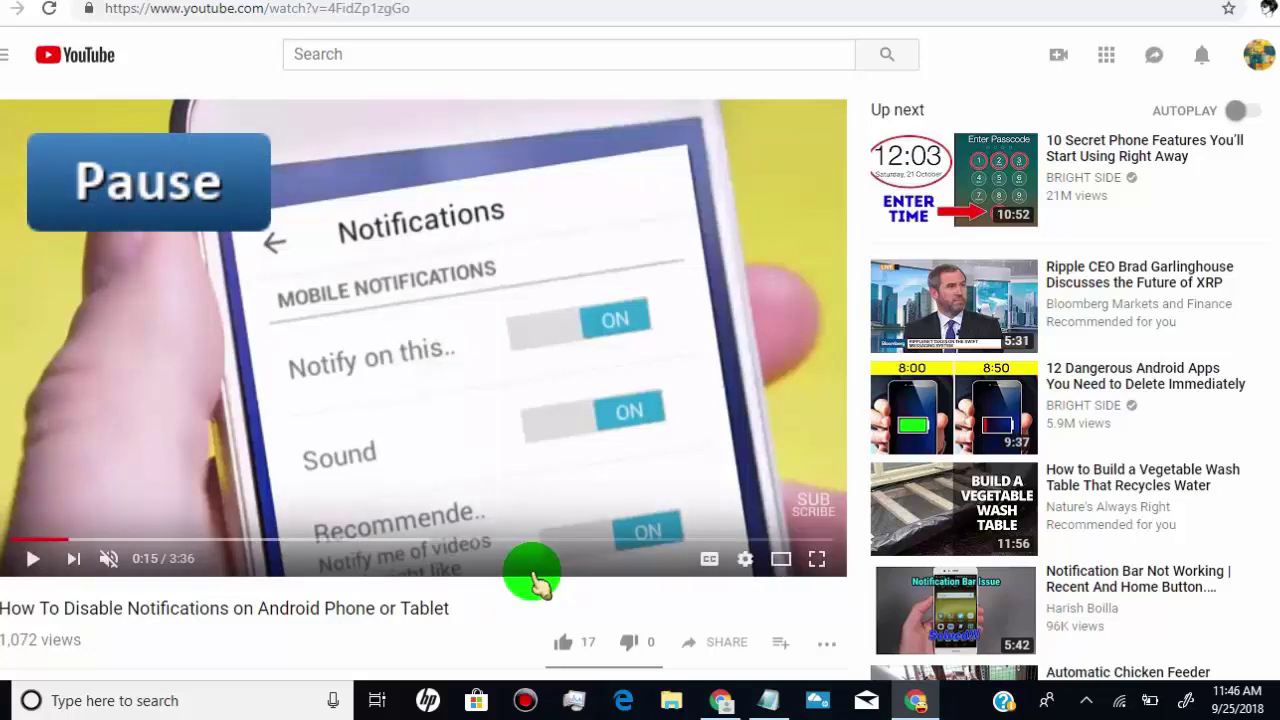
key(k)
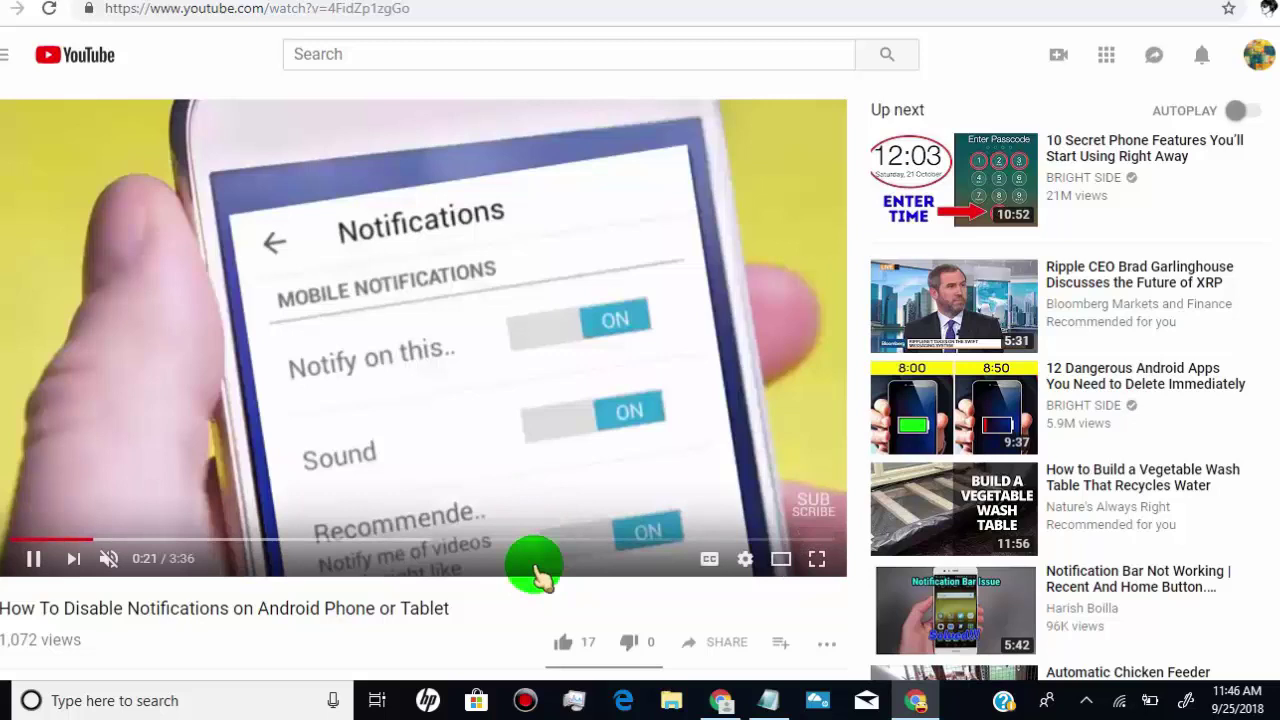
key(k)
key(k)
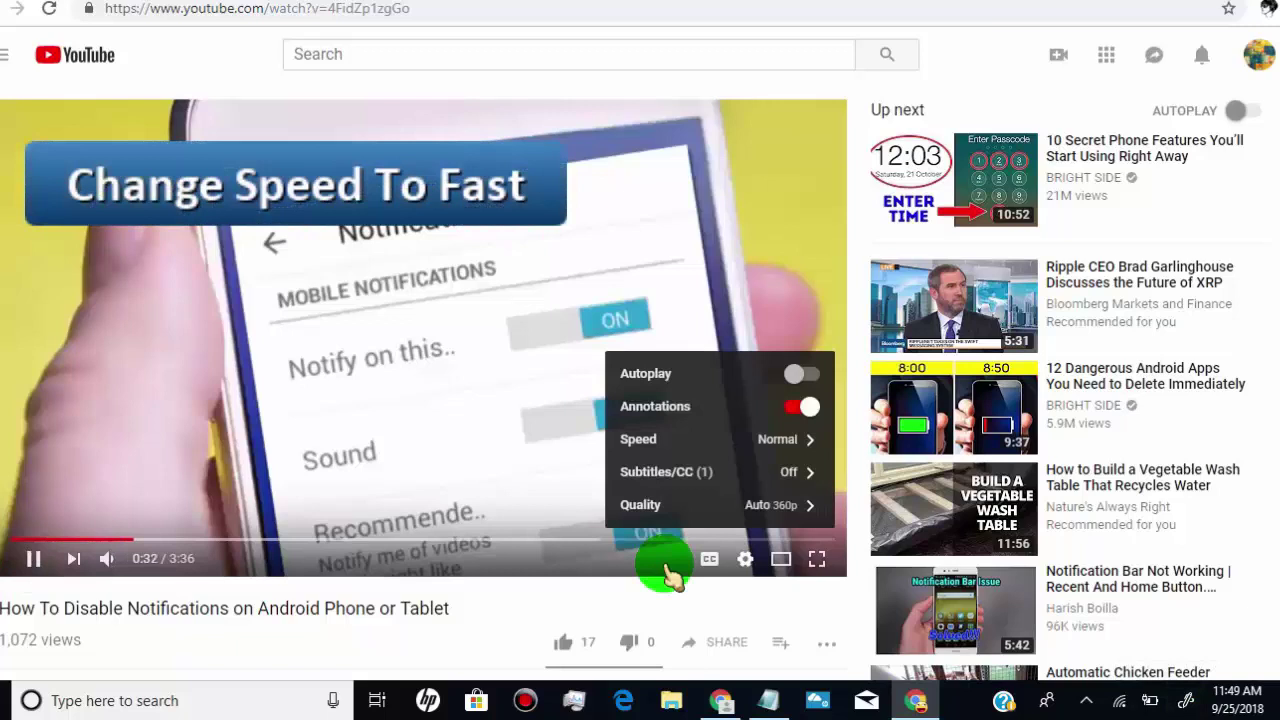
Raise the playback speed through 1.25 and 1.5 up to 2.
key(shift+period)
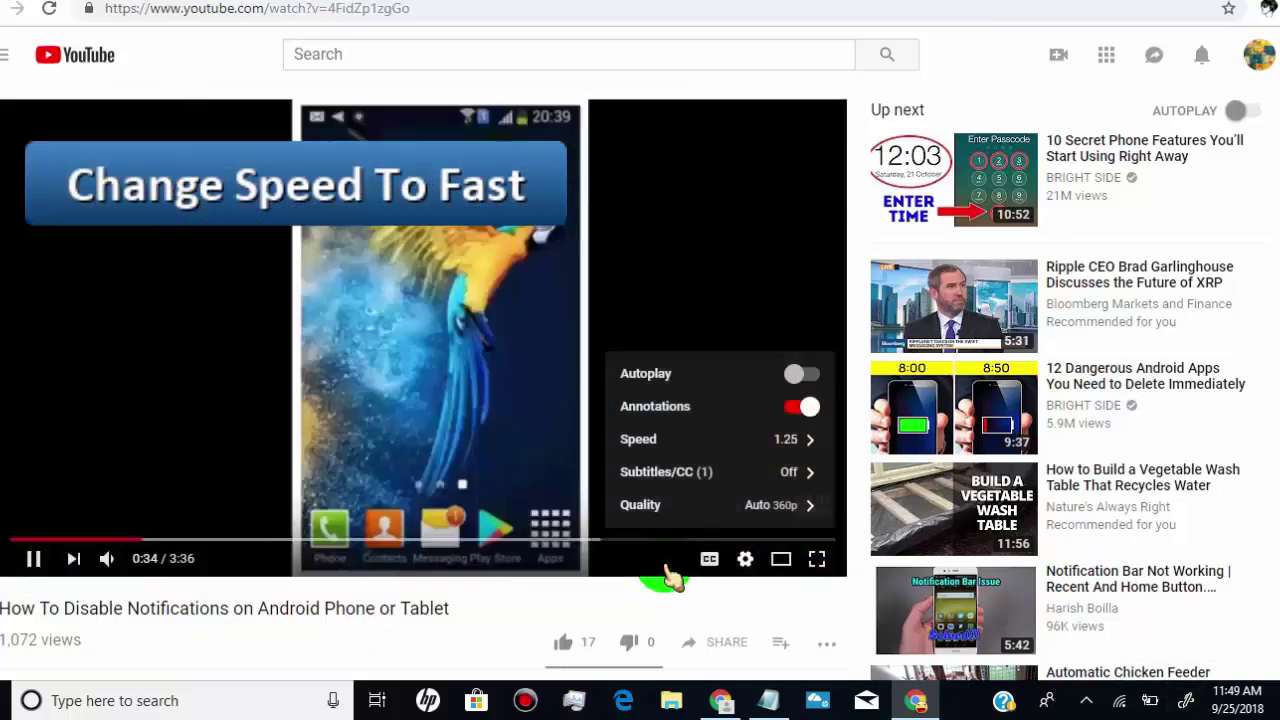
key(shift+period)
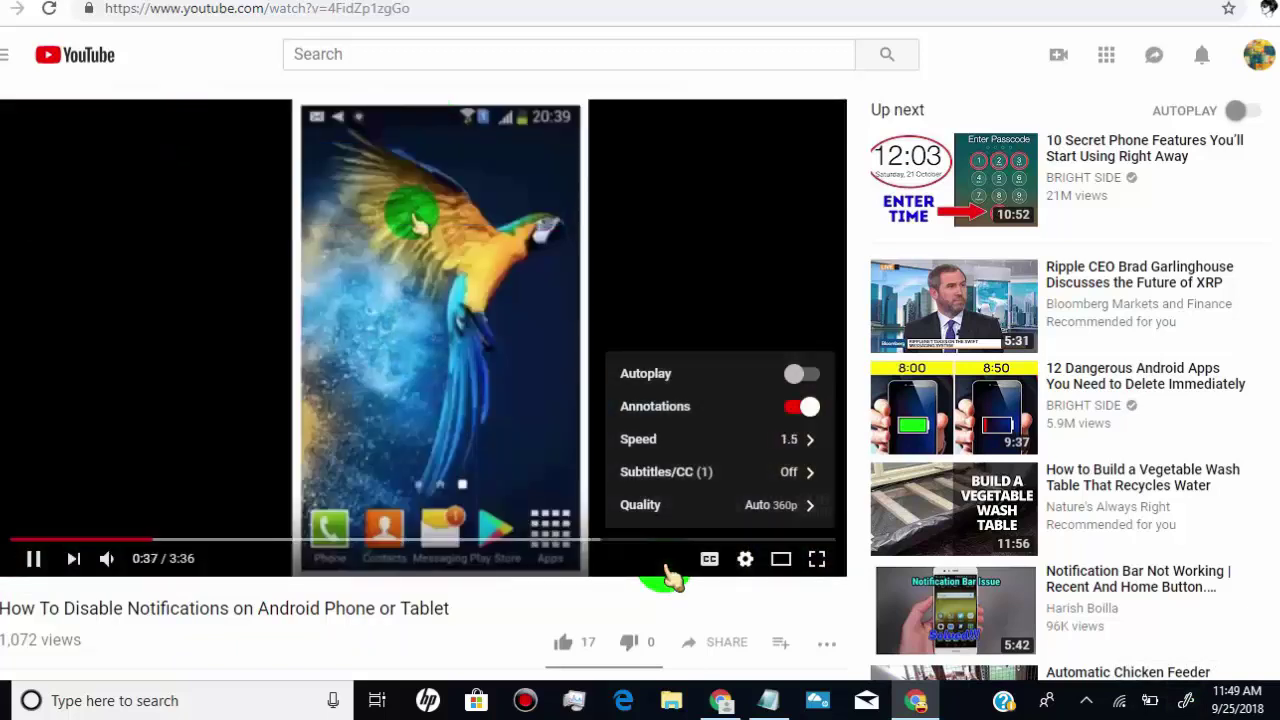
key(shift+period)
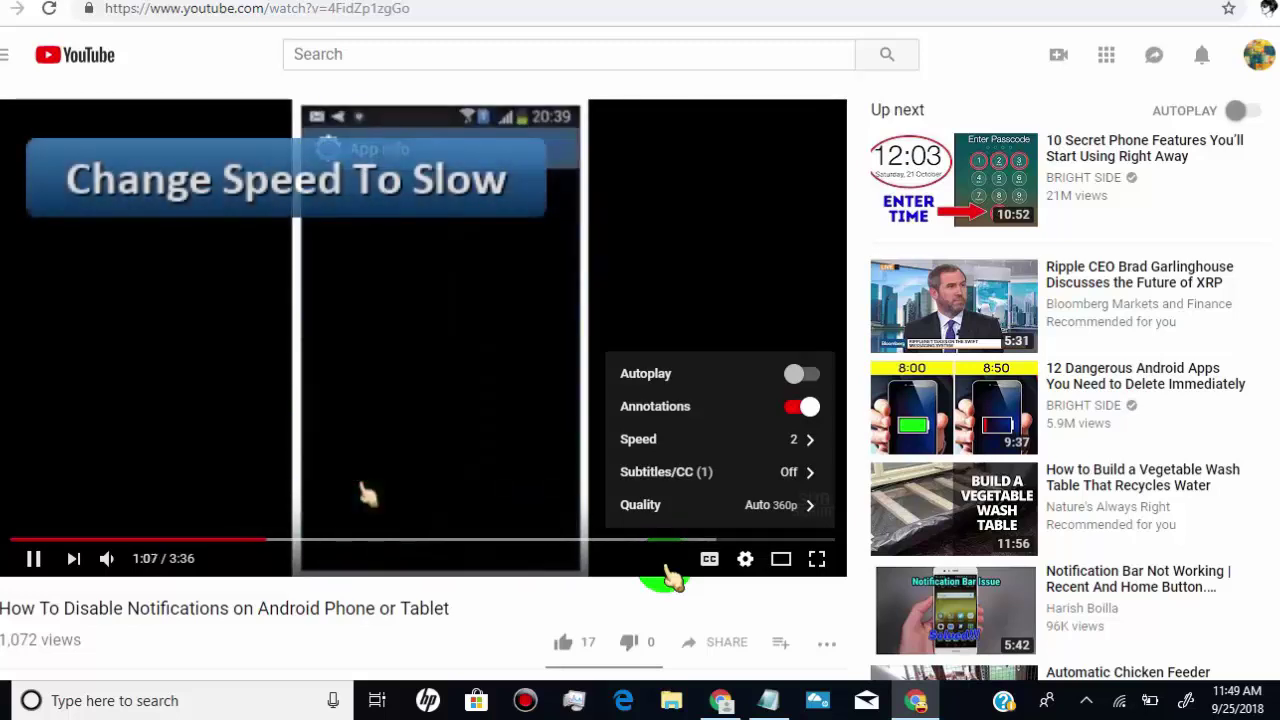
Lower the playback speed step by step from 2 down to 0.25.
key(shift+comma)
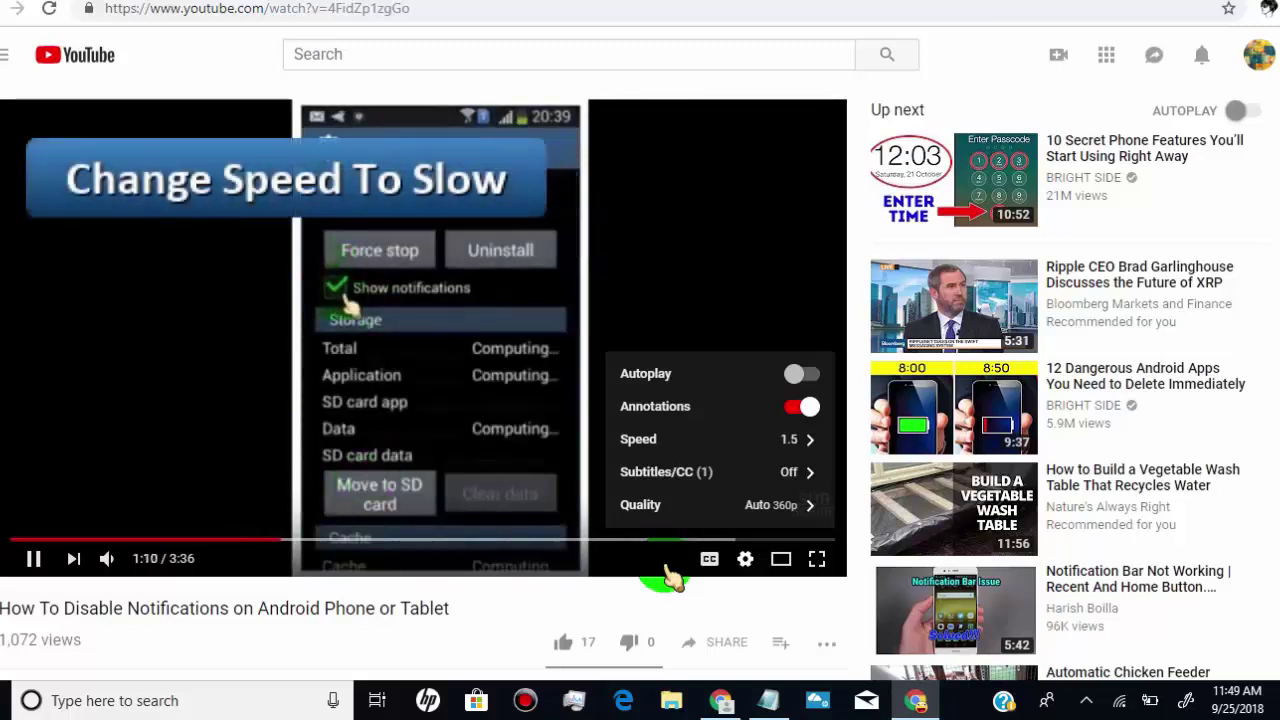
key(shift+comma)
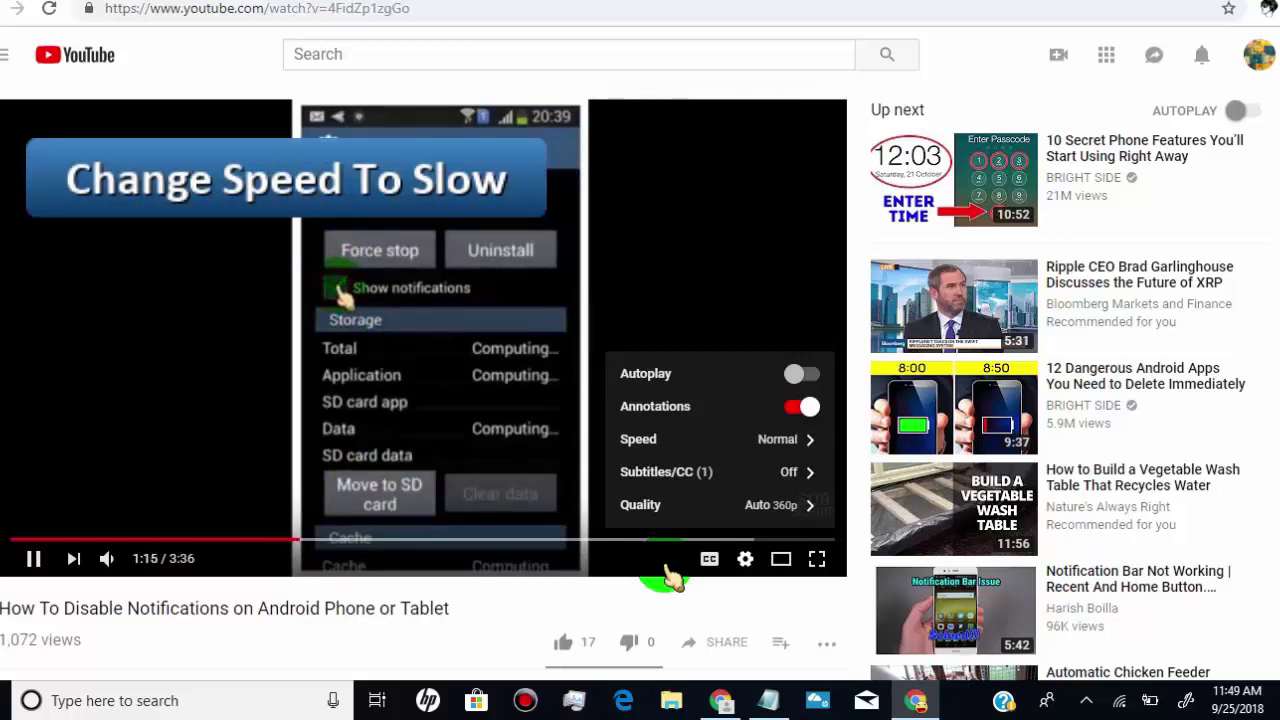
key(shift+comma)
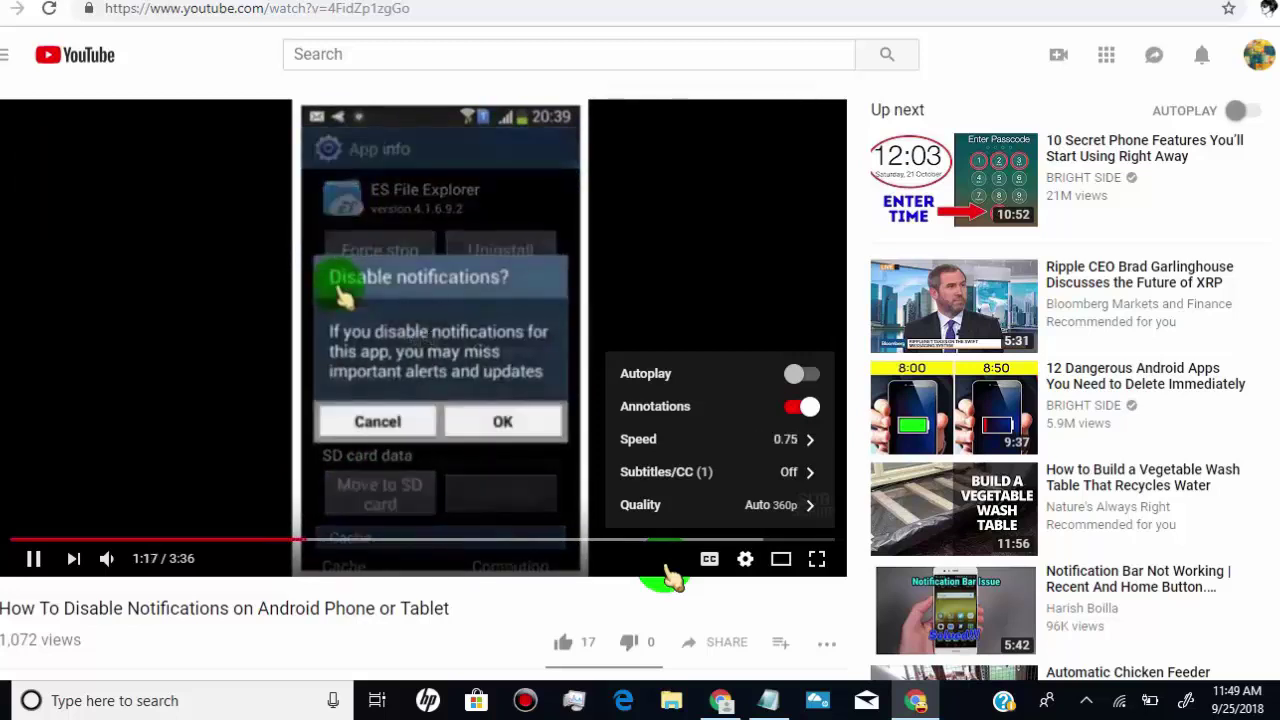
key(shift+comma)
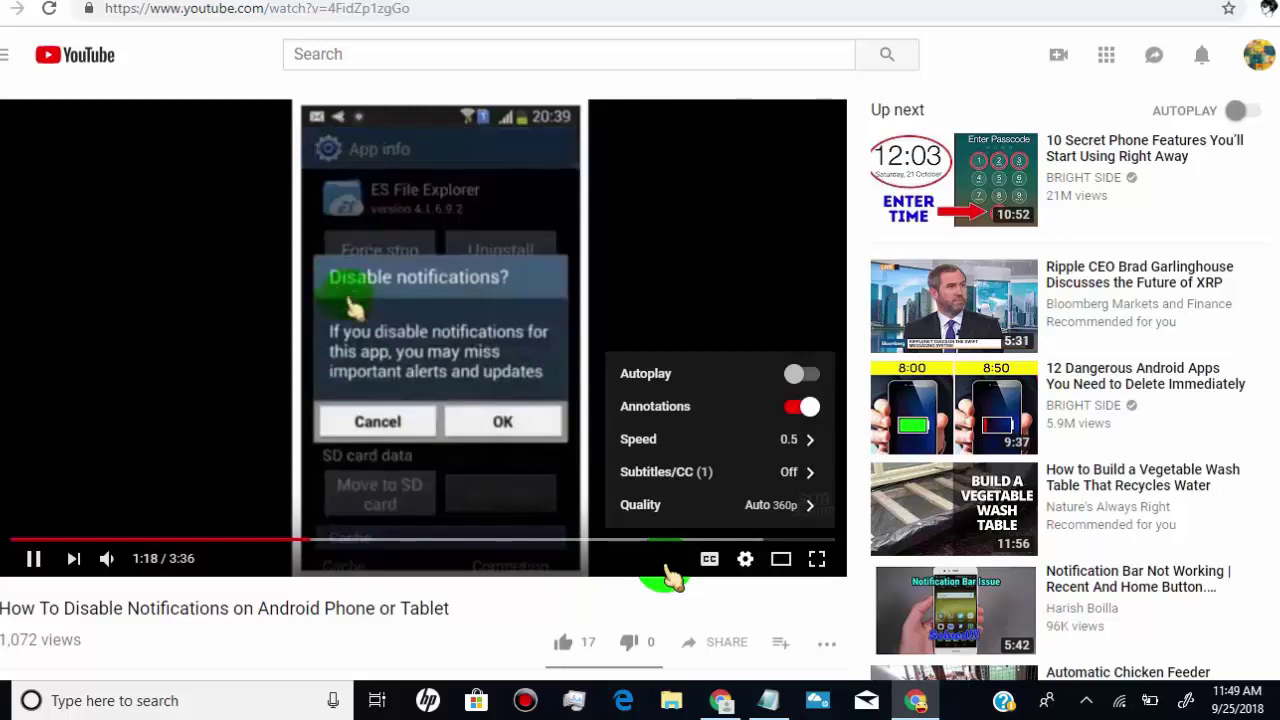
key(shift+comma)
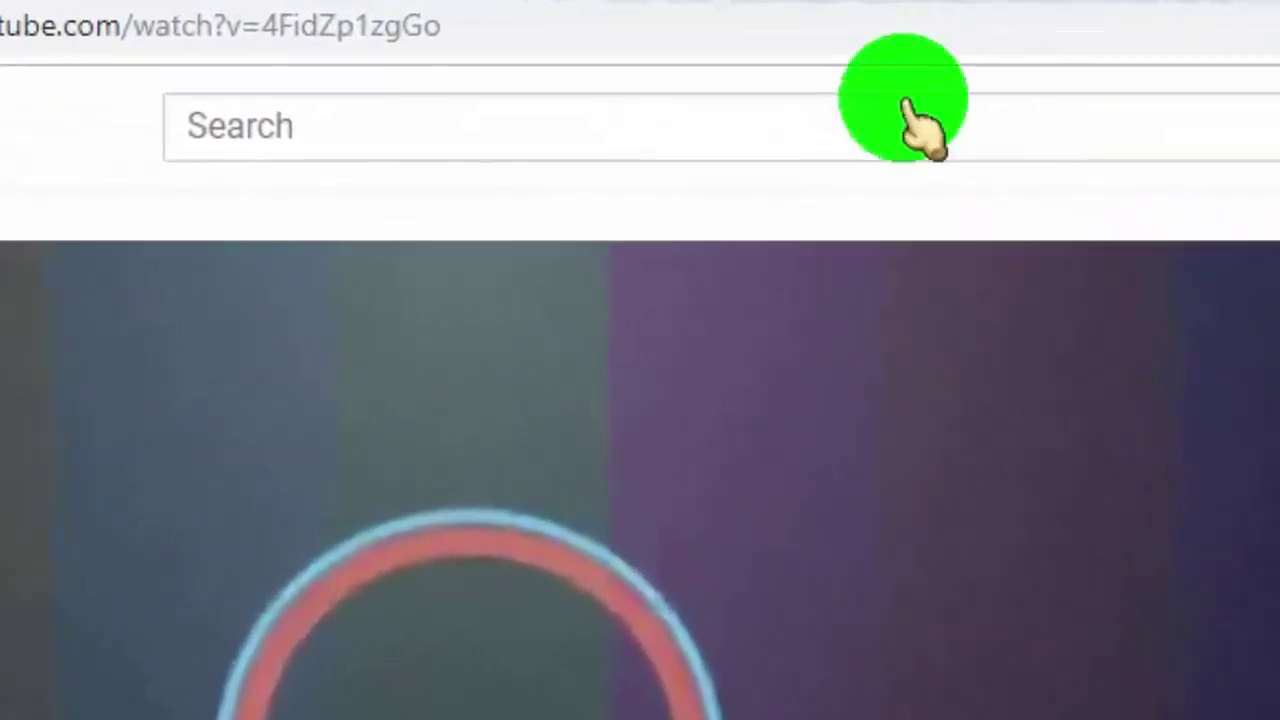
Append &t=2m15s to the video's watch URL and reload the page.
click(740, 25)
click(734, 25)
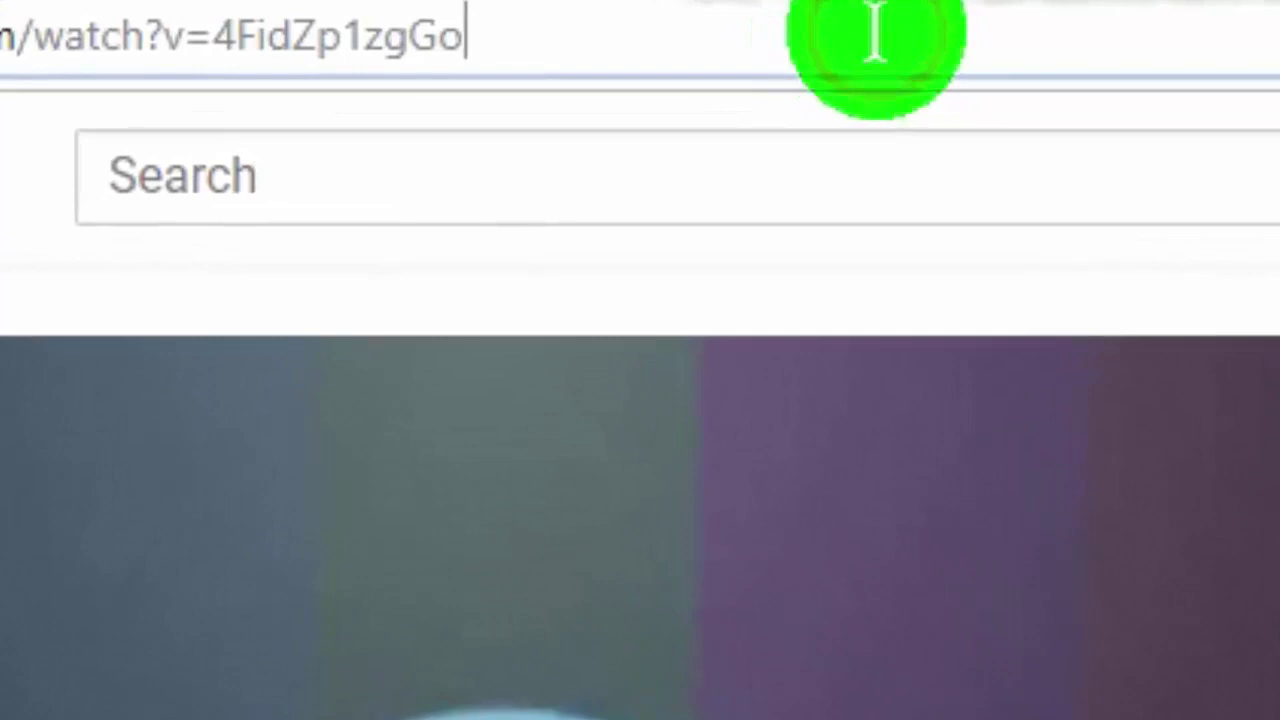
text(&)
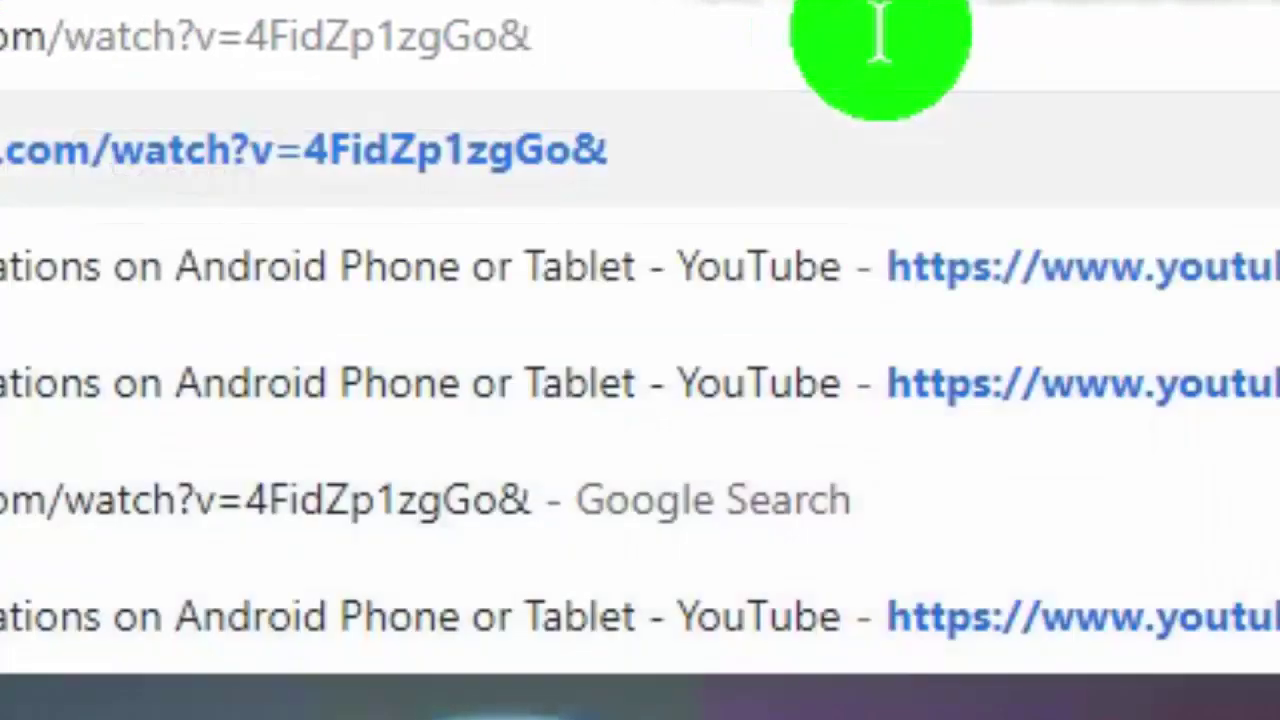
text(t)
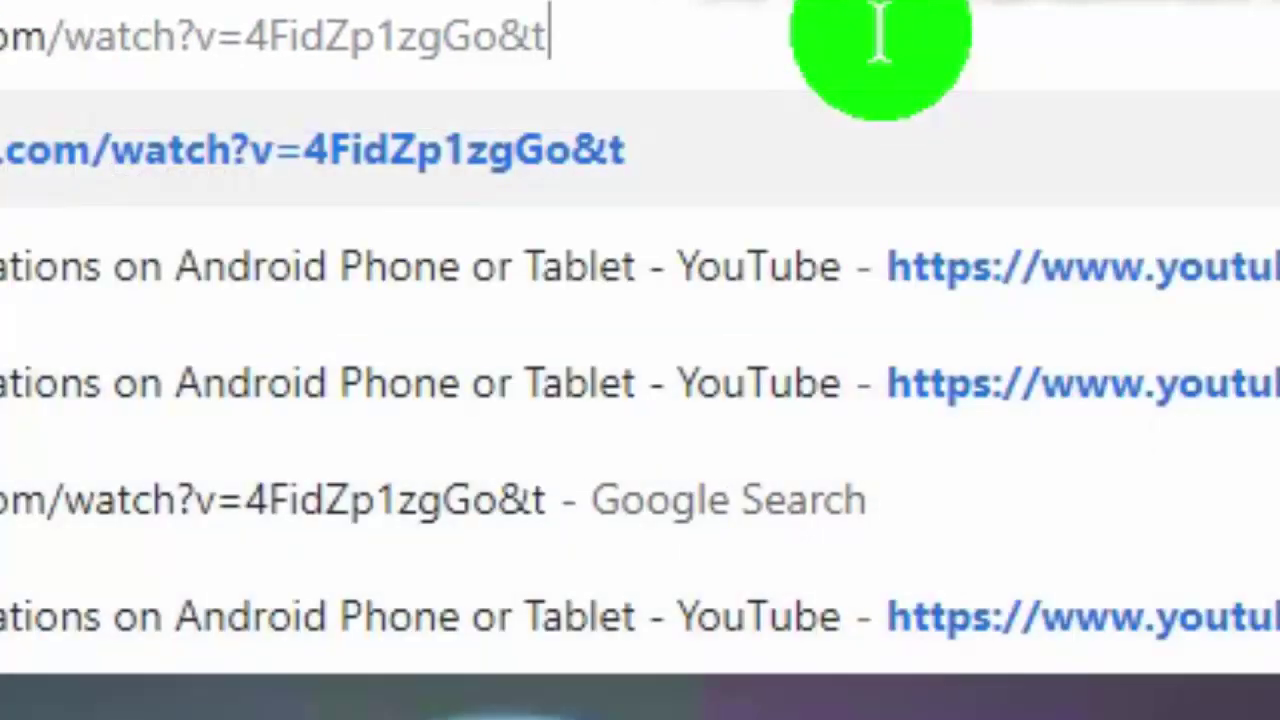
text(=2m)
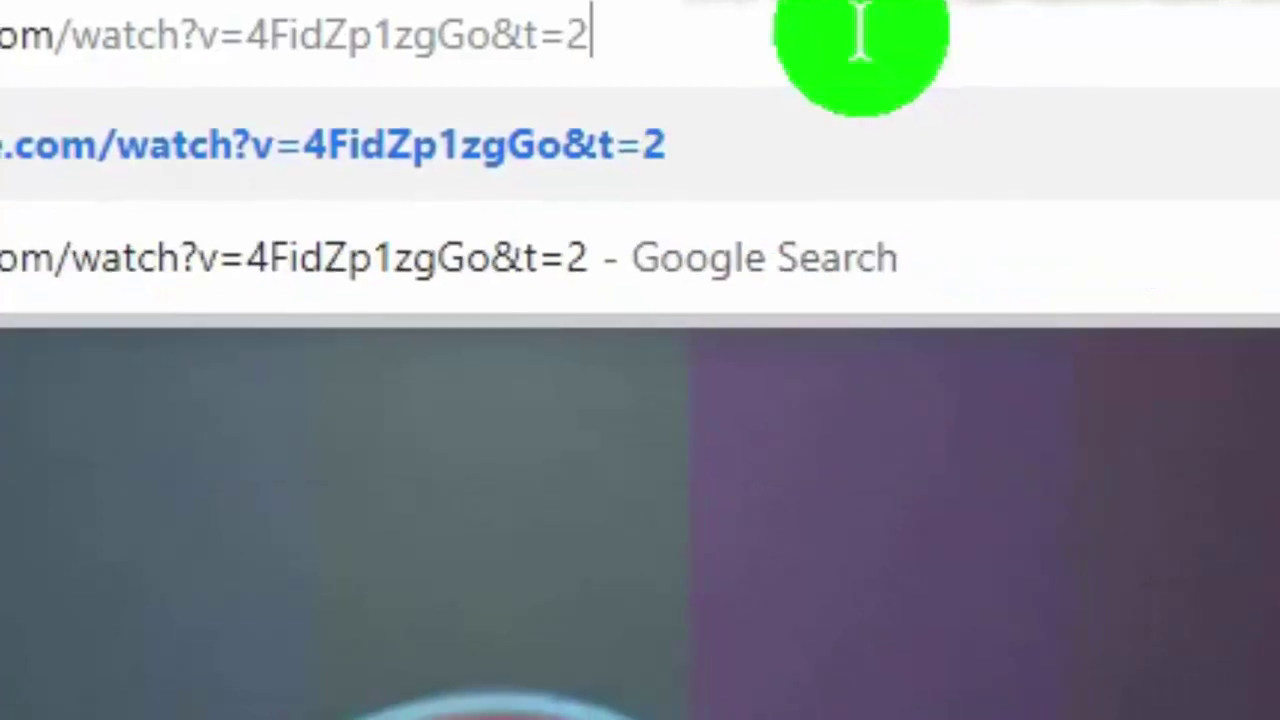
text(15)
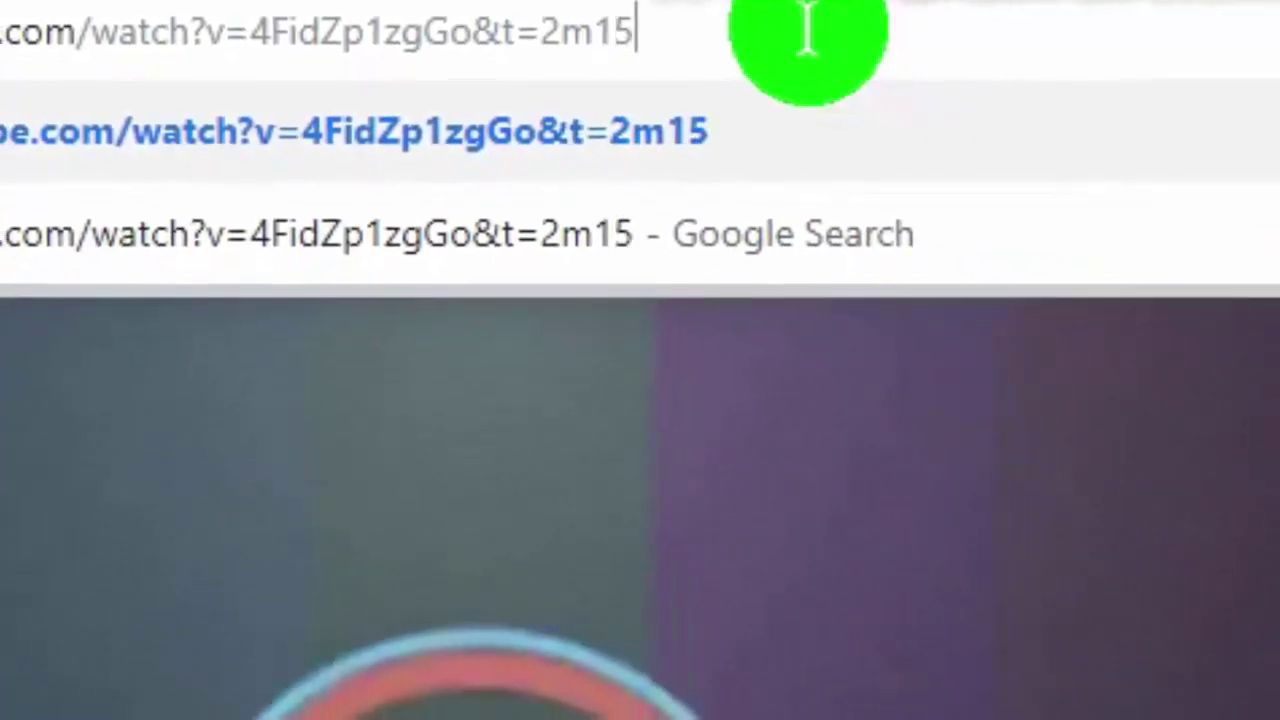
text(s)
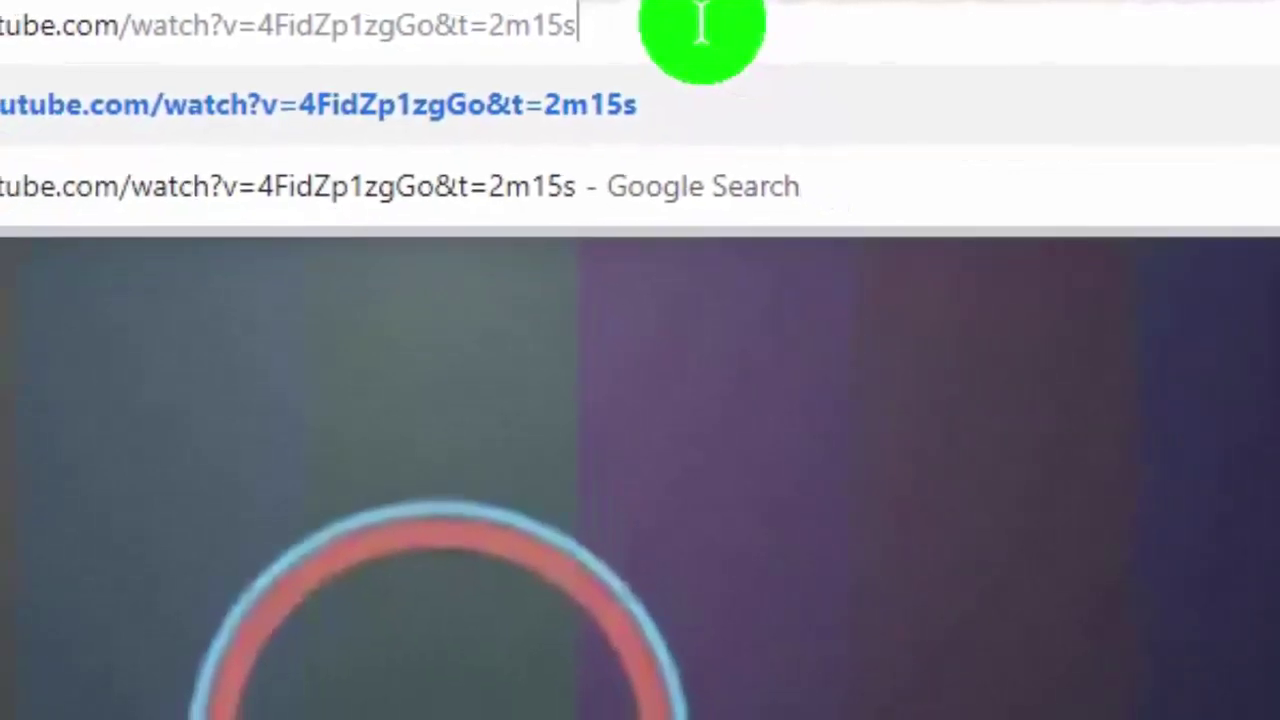
key(Return)
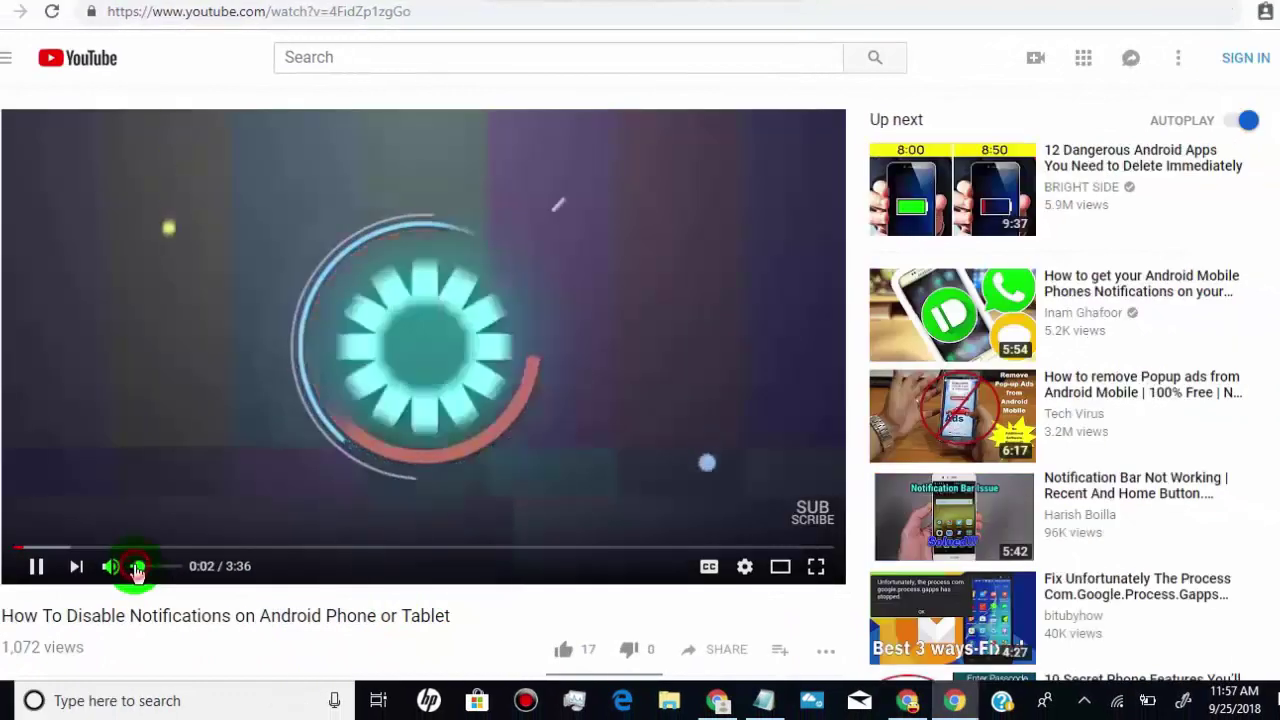
Pause the video at 0:05 and create a share link starting at 1:30.
click(33, 568)
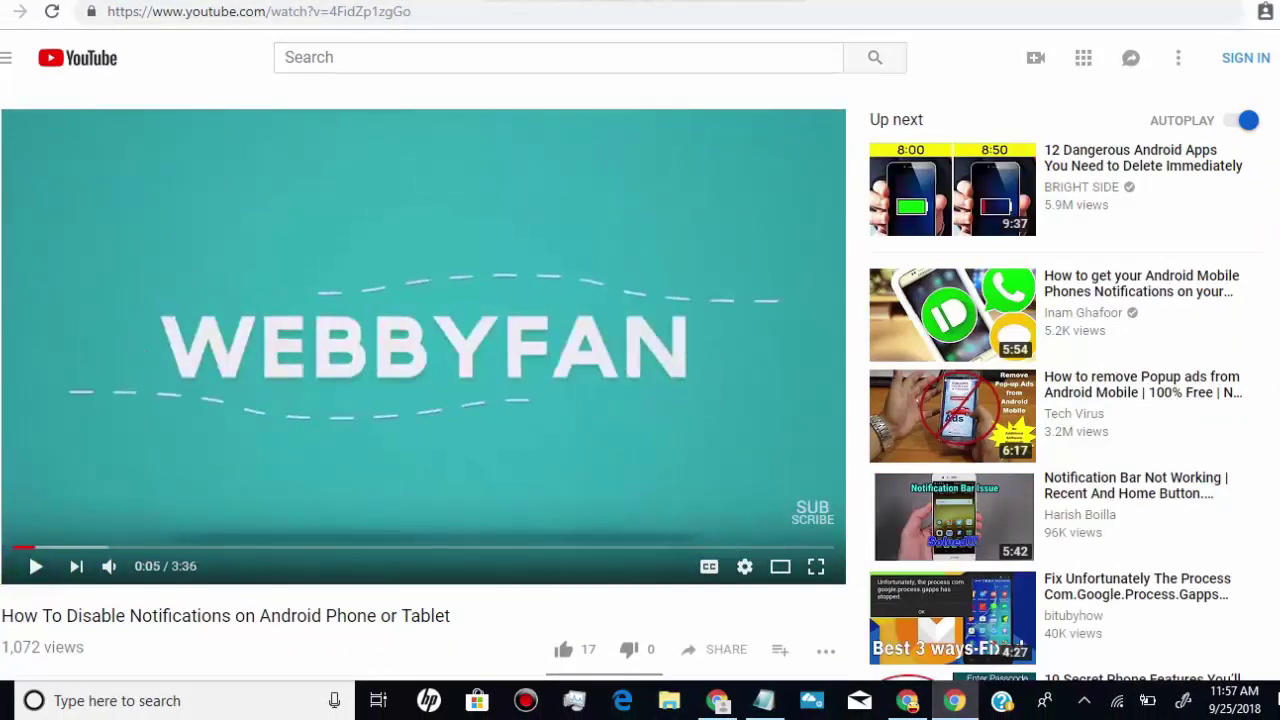
scroll(621, 384, down, 4)
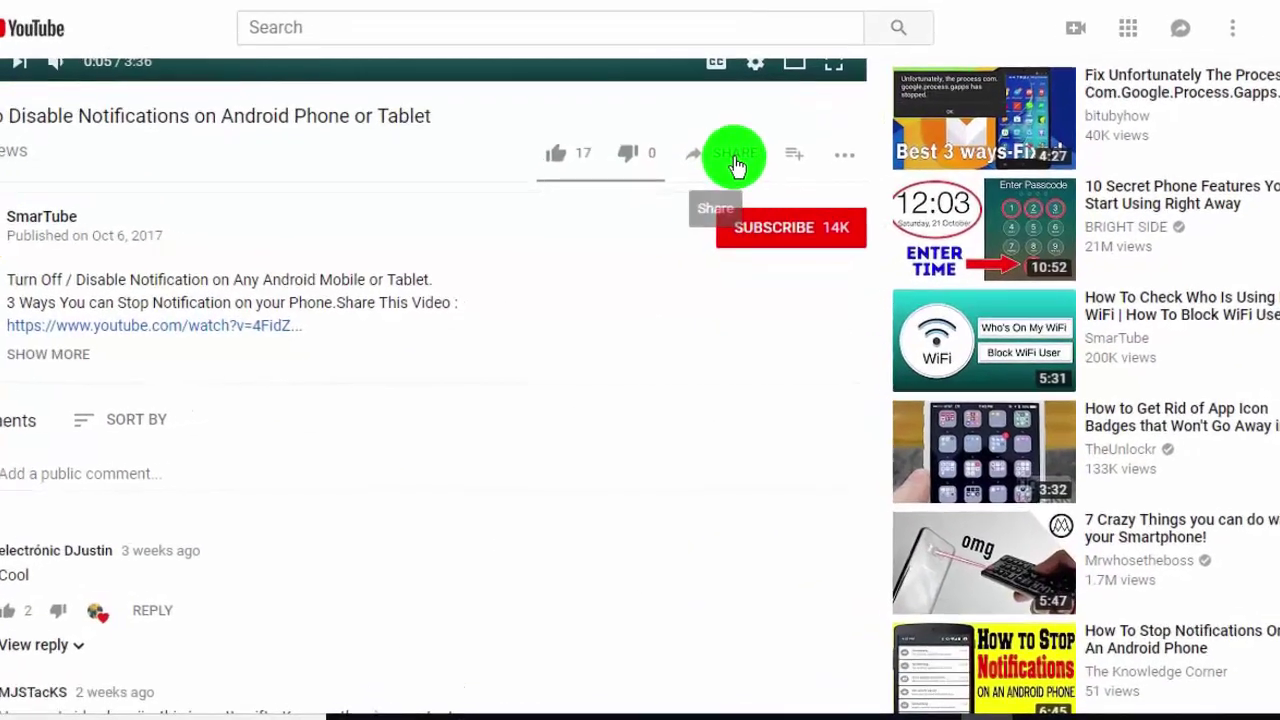
click(735, 160)
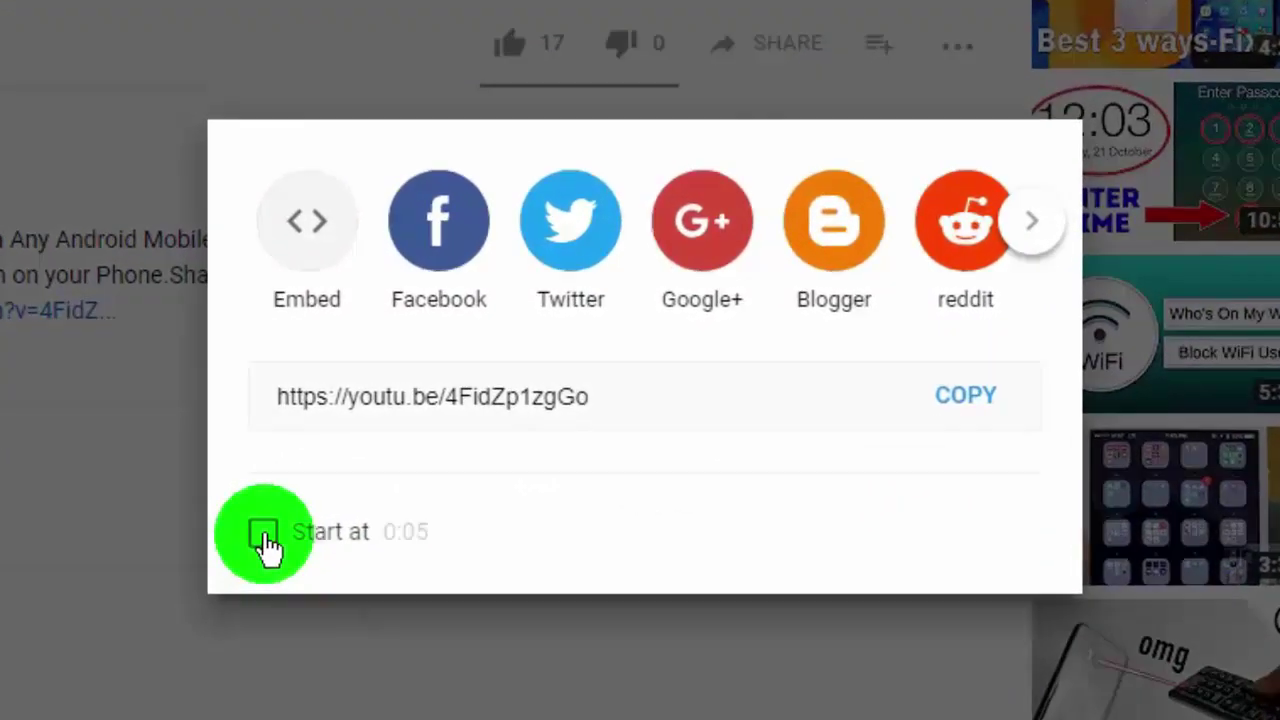
click(264, 537)
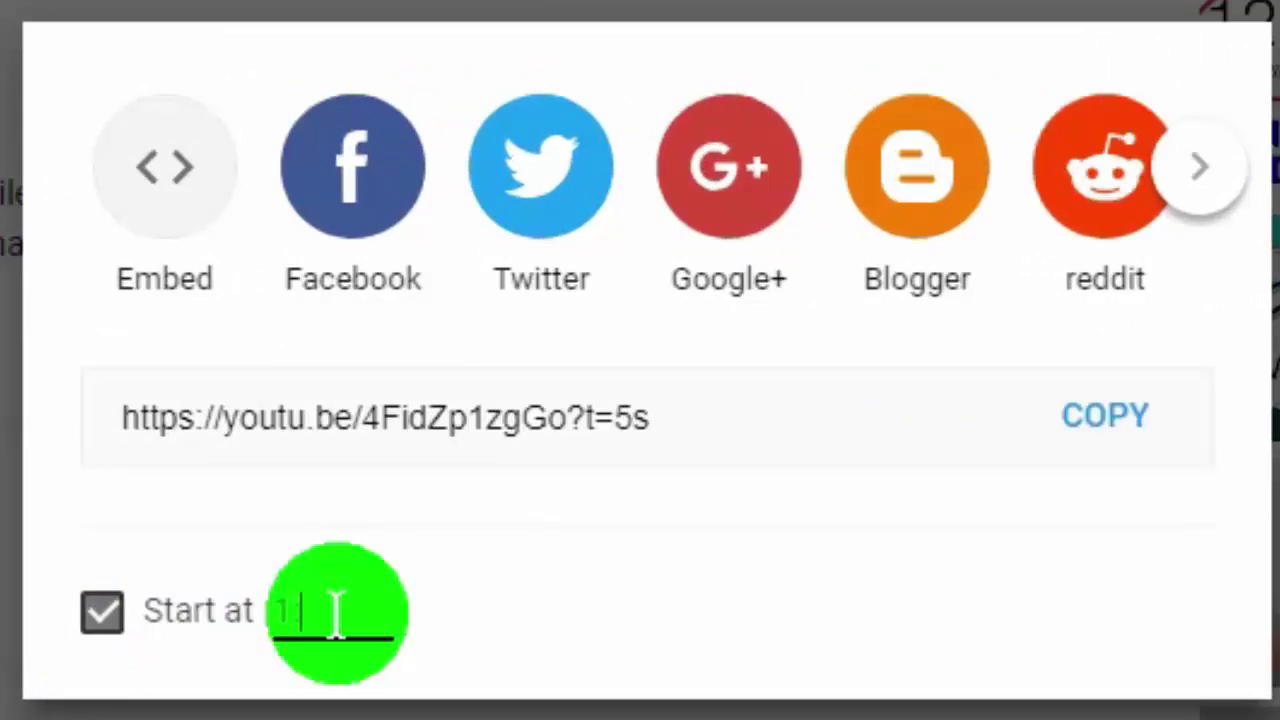
click(665, 605)
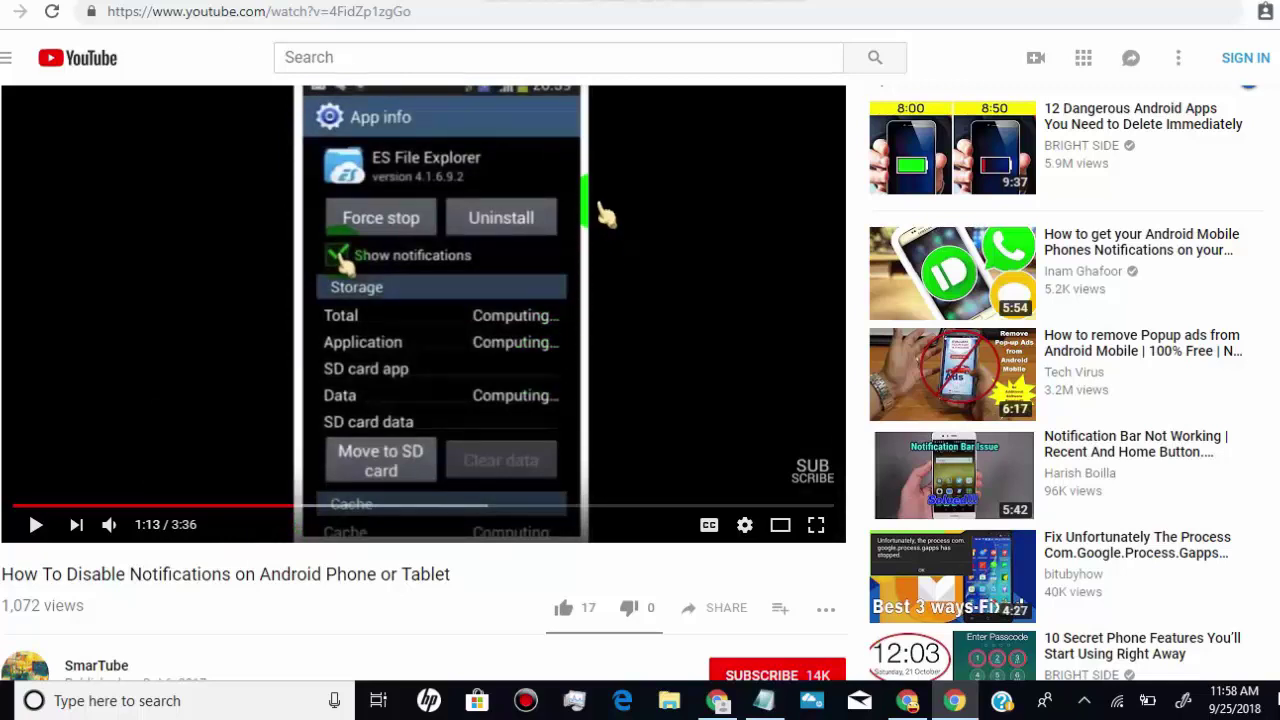
right_click(605, 214)
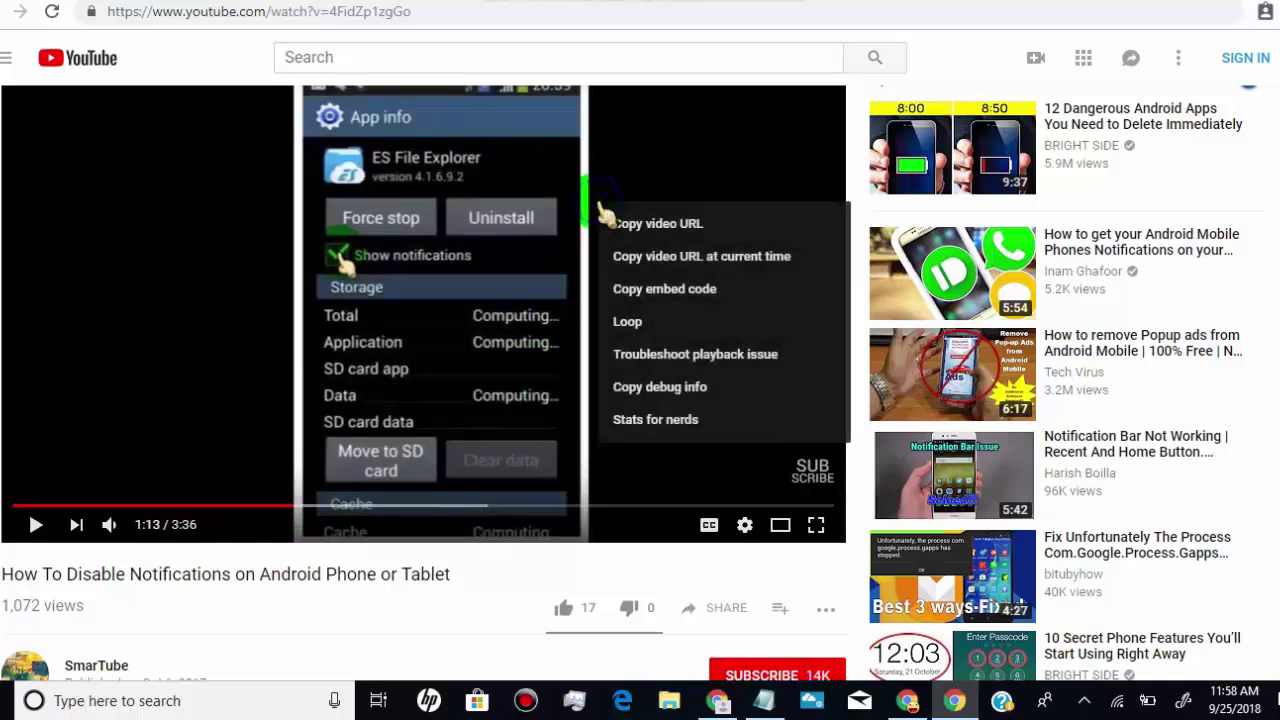
click(760, 258)
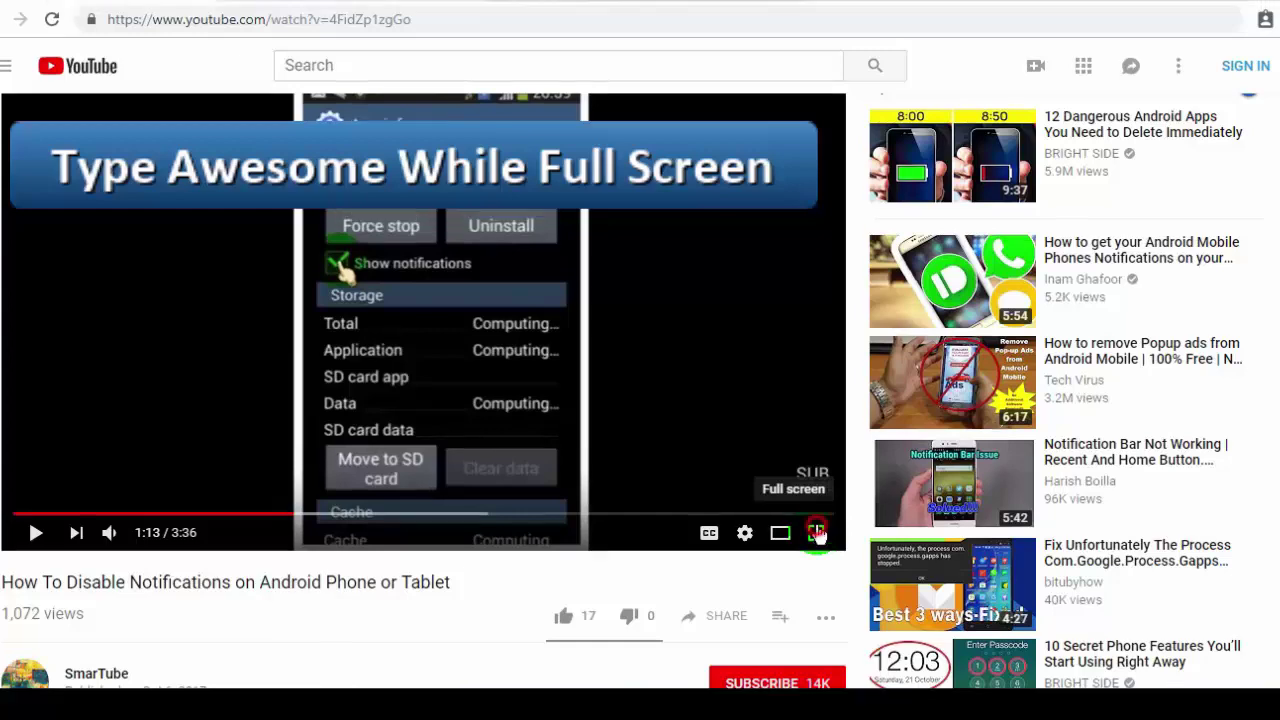
Watch the video full screen, pausing and resuming playback there.
click(816, 528)
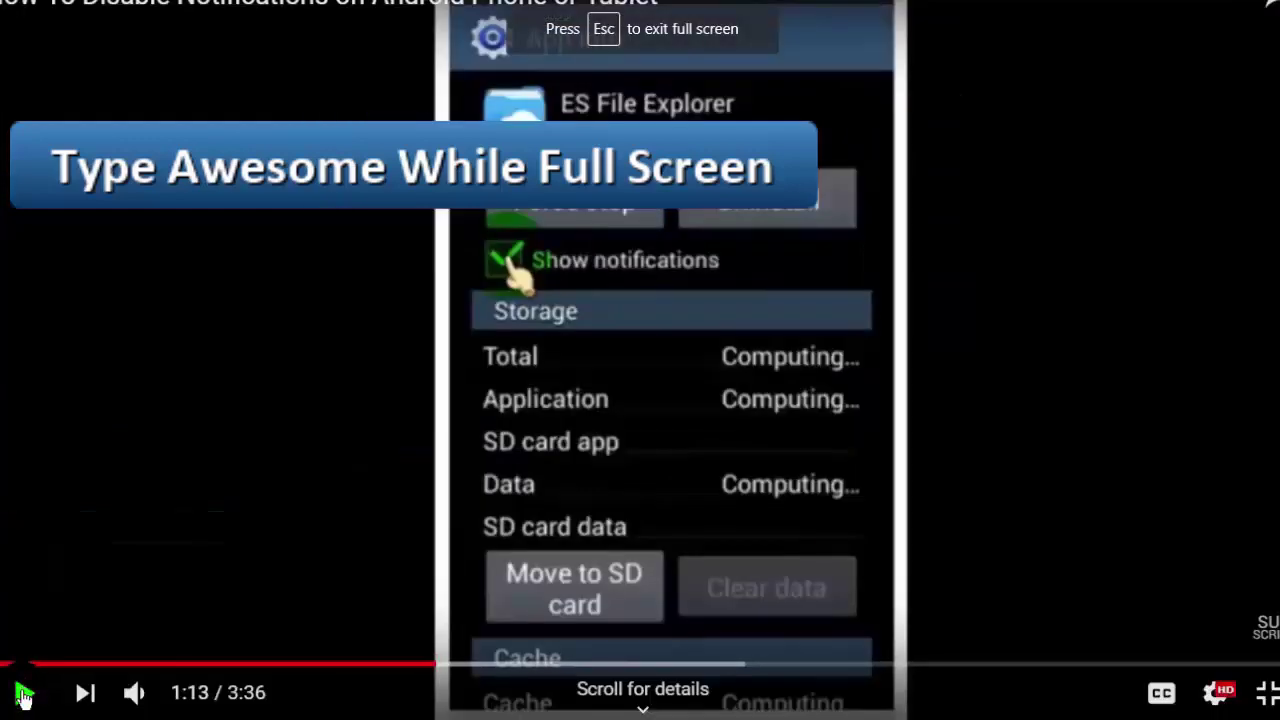
click(22, 697)
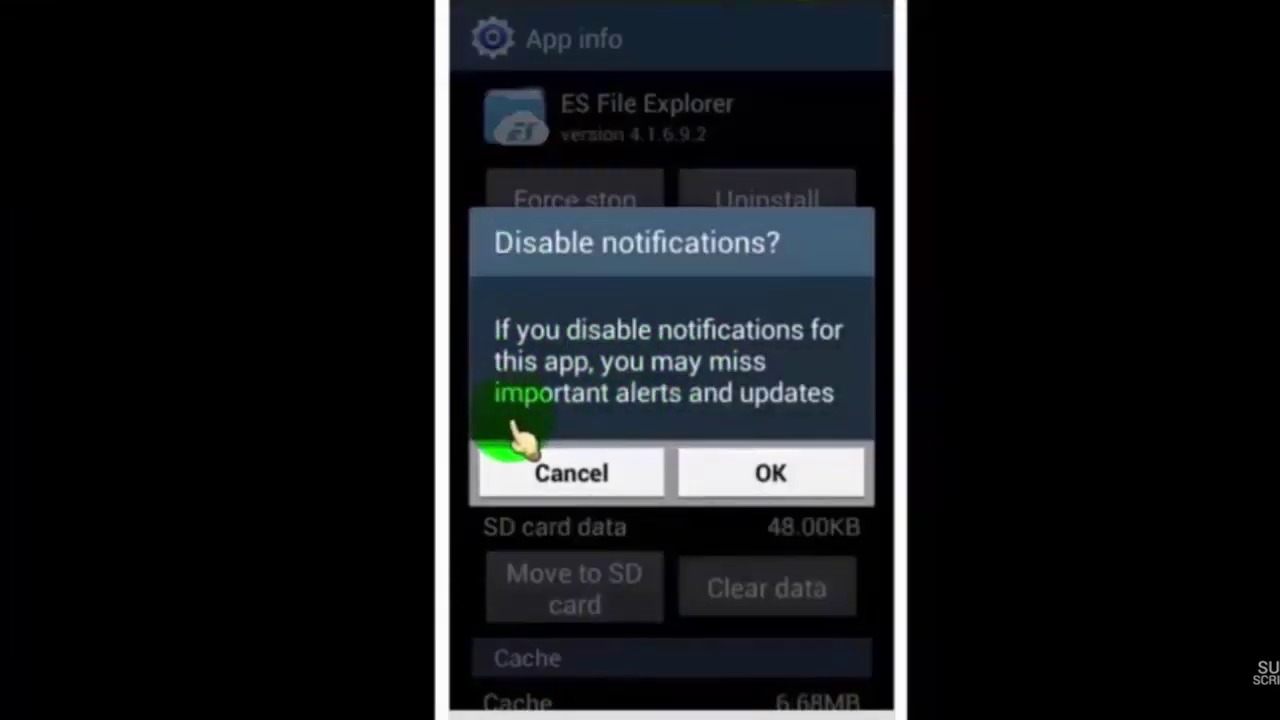
click(1272, 530)
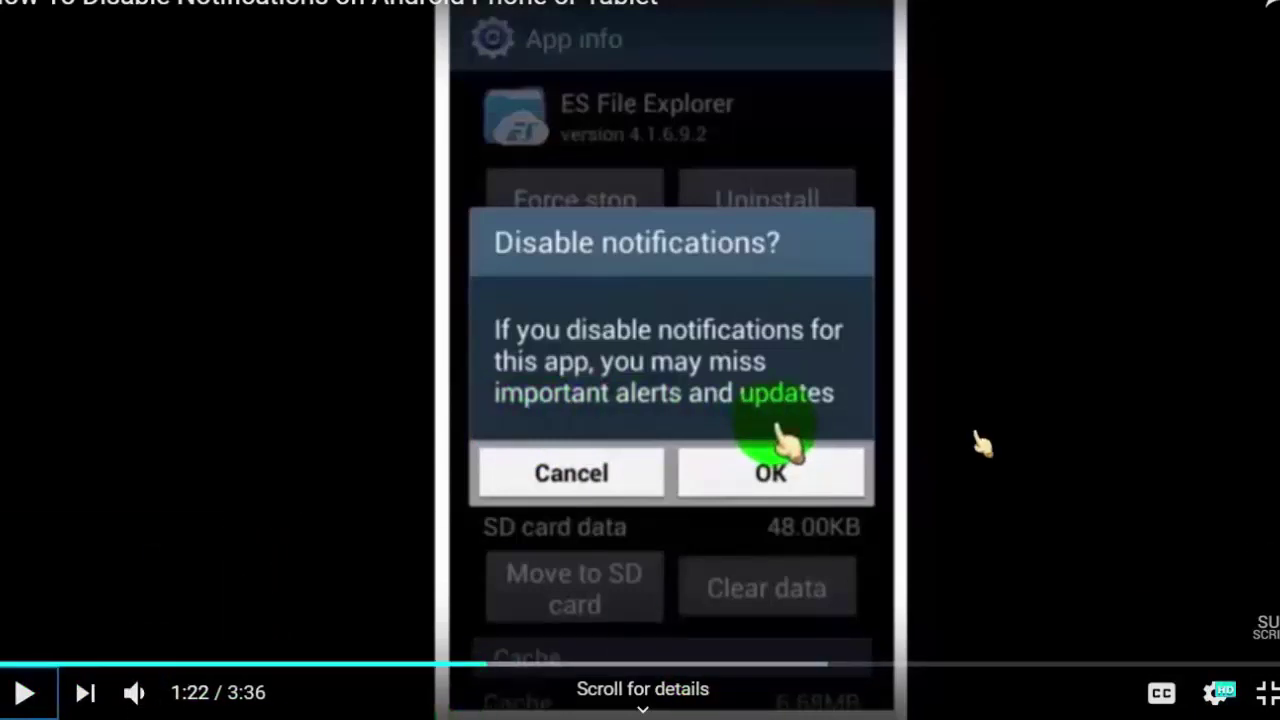
click(25, 693)
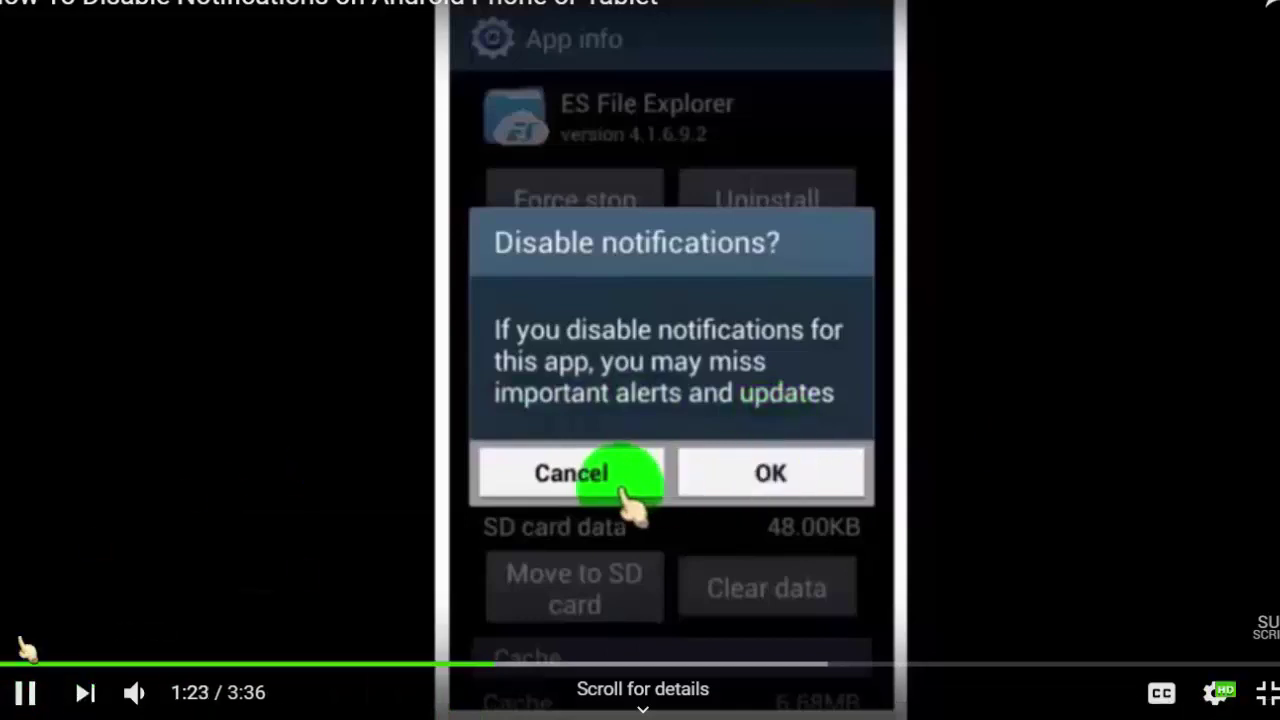